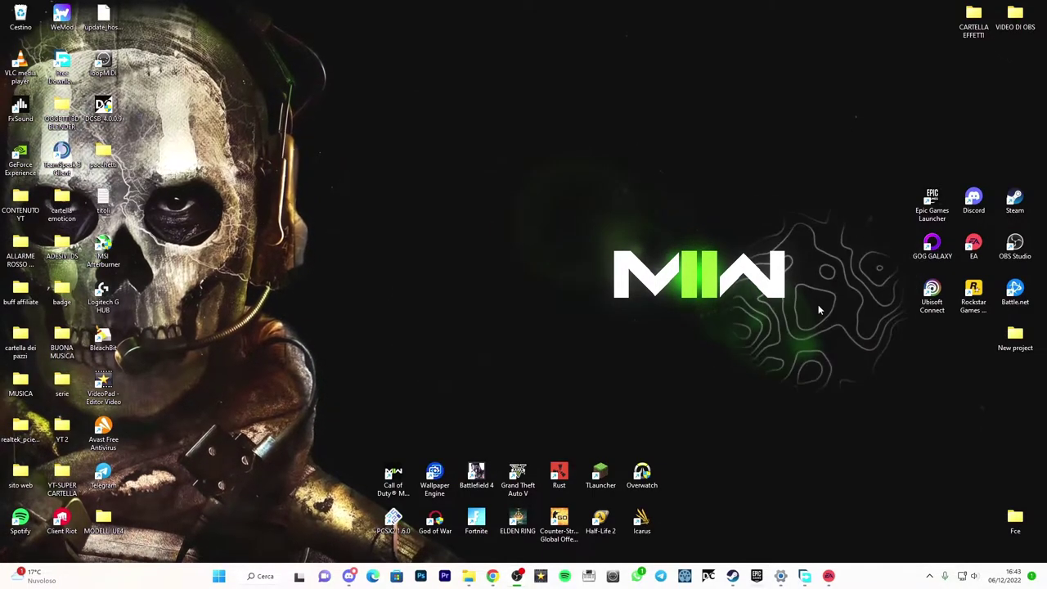
Move the EA shortcut to the empty middle area of the desktop
left_click_drag(974, 243, 476, 245)
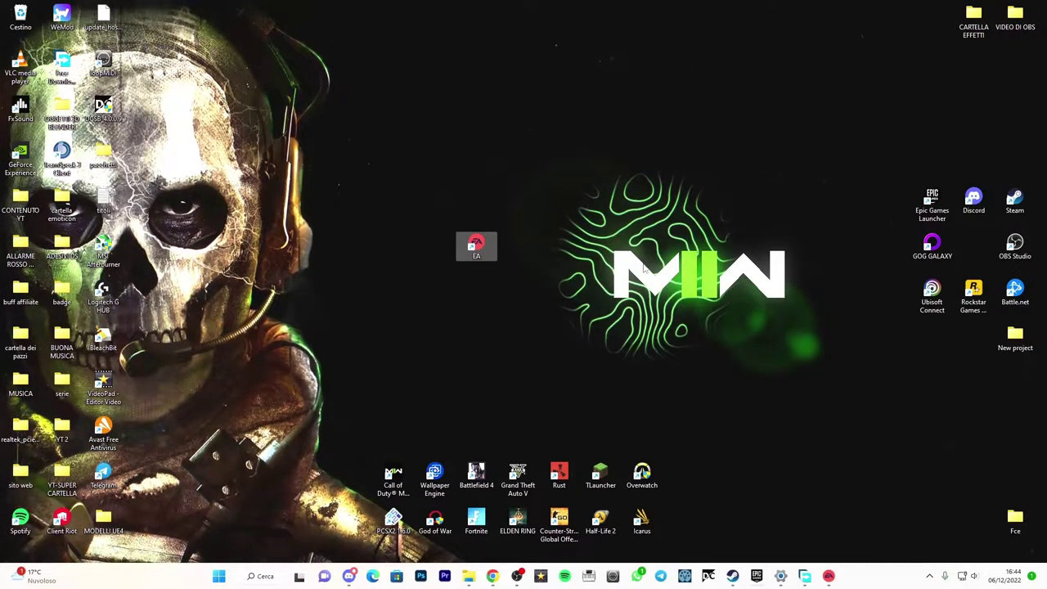
left_click(697, 298)
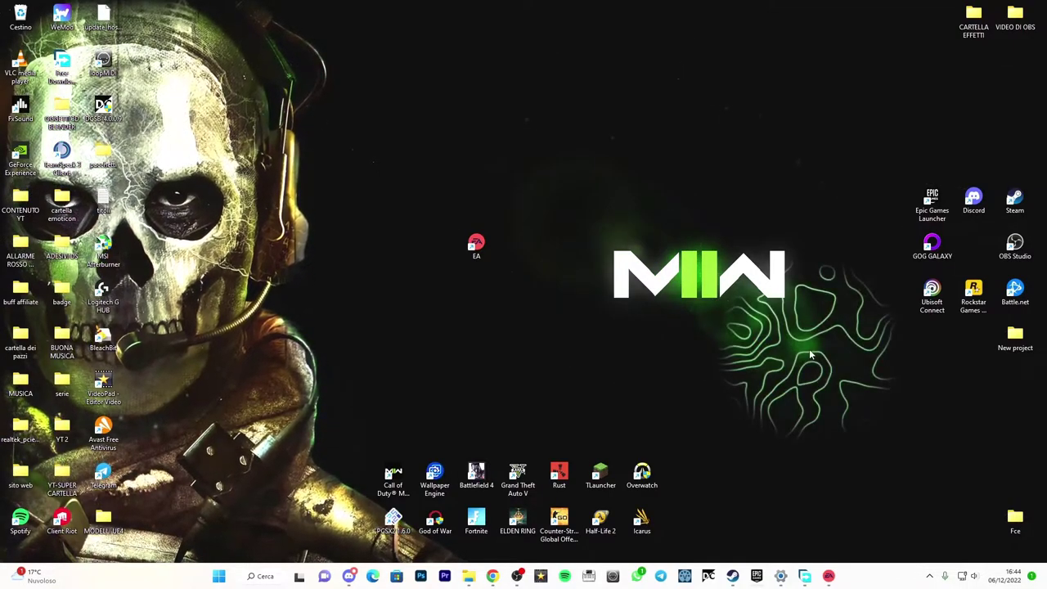
Switch to Chrome with the Visual C++ redistributable download page and open the Windows system information
left_click(497, 575)
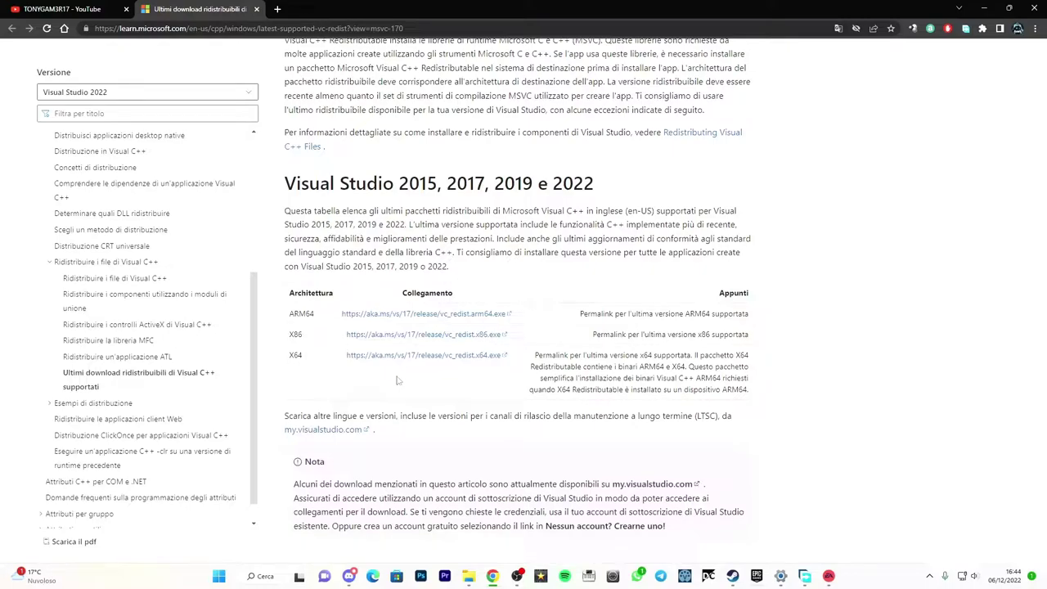
right_click(217, 577)
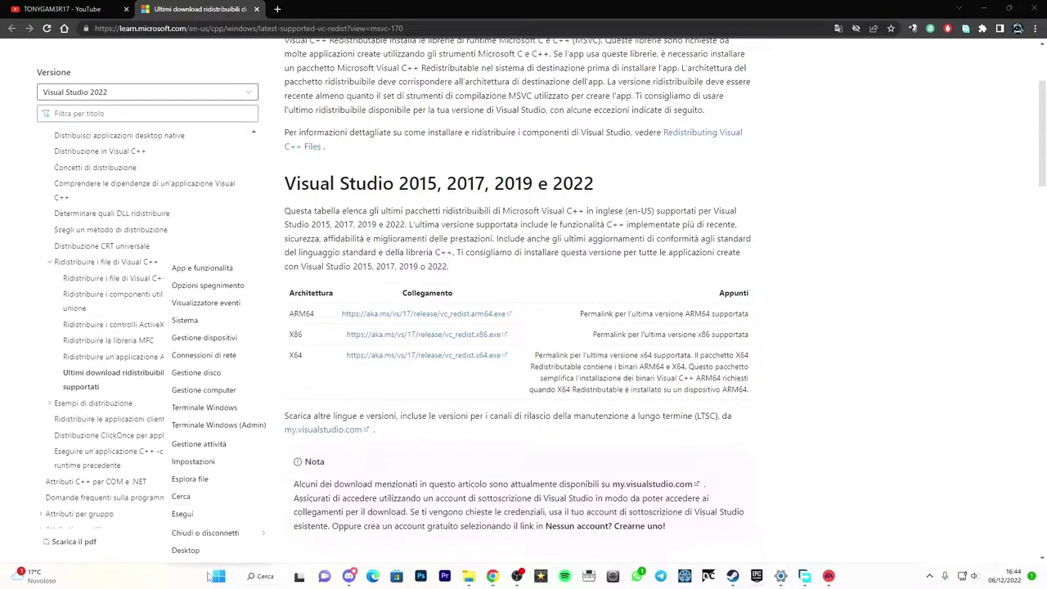
left_click(197, 324)
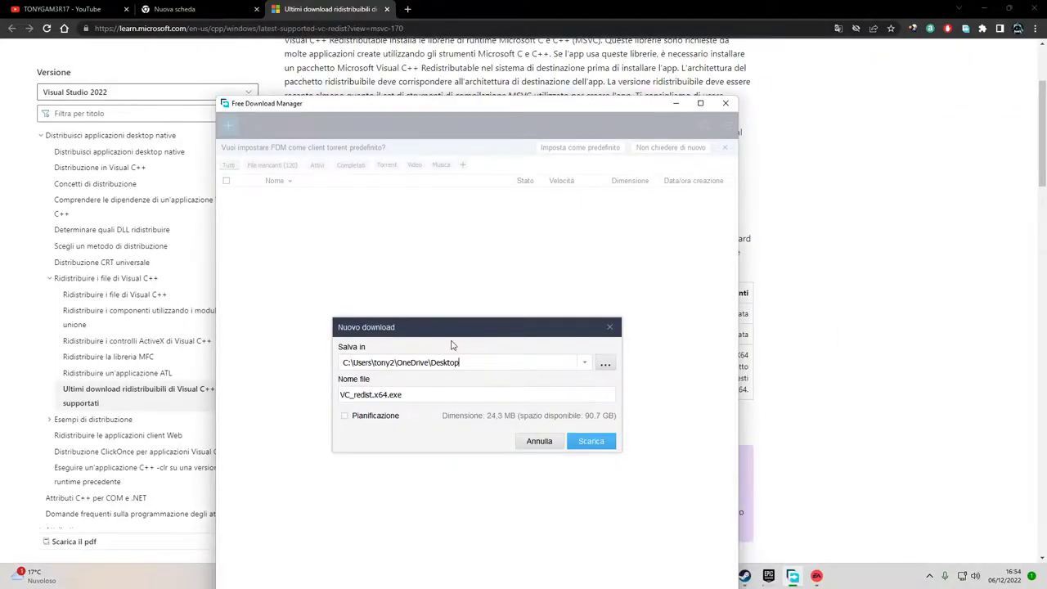
Download VC_redist.x64.exe to the Desktop folder and install the Microsoft Visual C++ 2015-2022 Redistributable (x64), accepting the licence terms
left_click(598, 442)
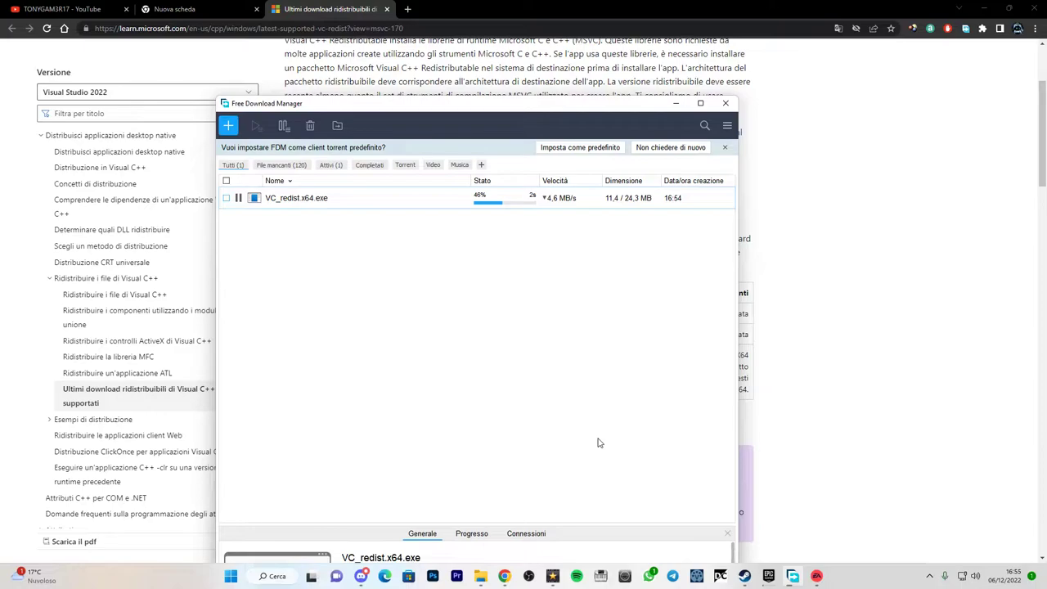
double_click(320, 199)
left_click(437, 332)
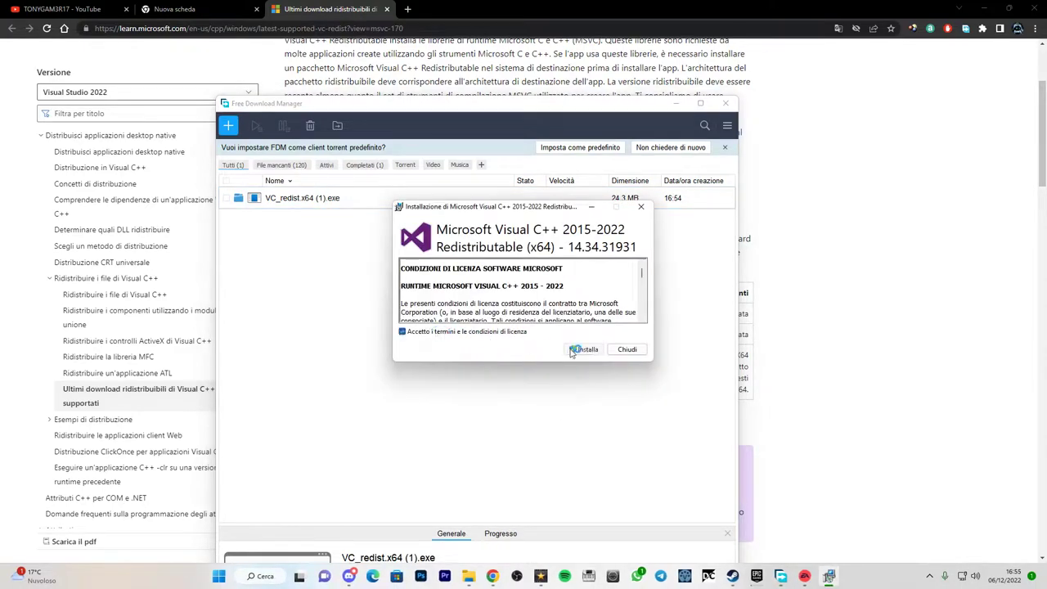
left_click(582, 350)
left_click(478, 375)
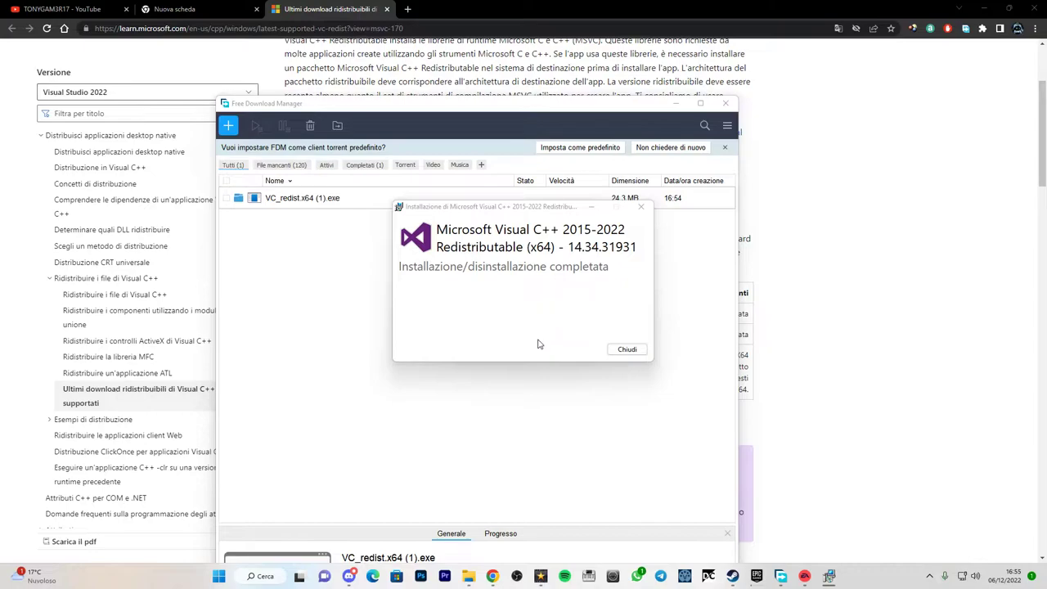
left_click(623, 350)
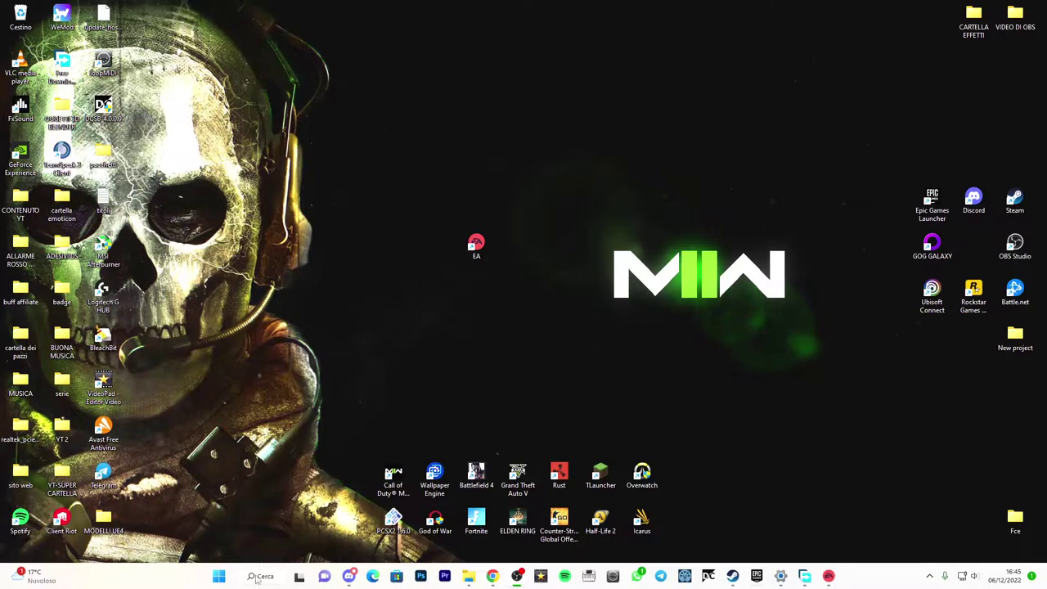
Find the Windows Update settings through search, check for available updates, and close the settings window
key("super+s")
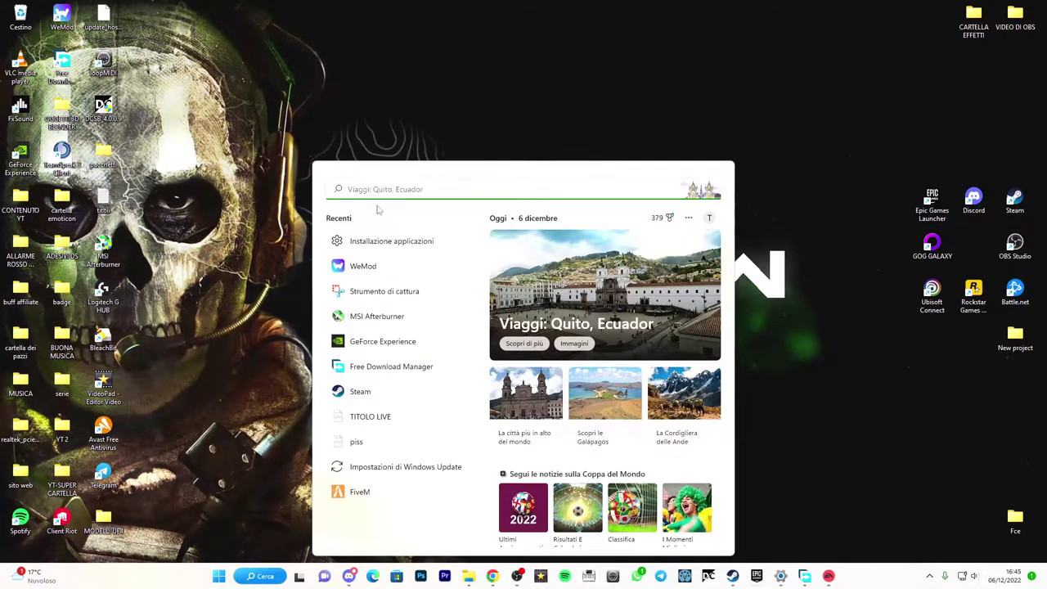
type("wind")
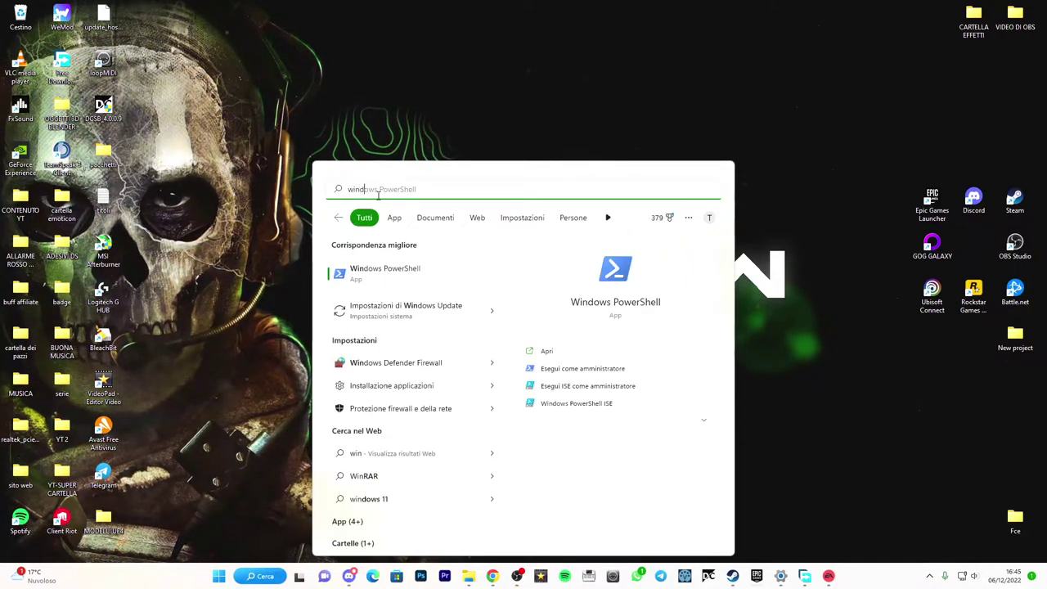
left_click(390, 316)
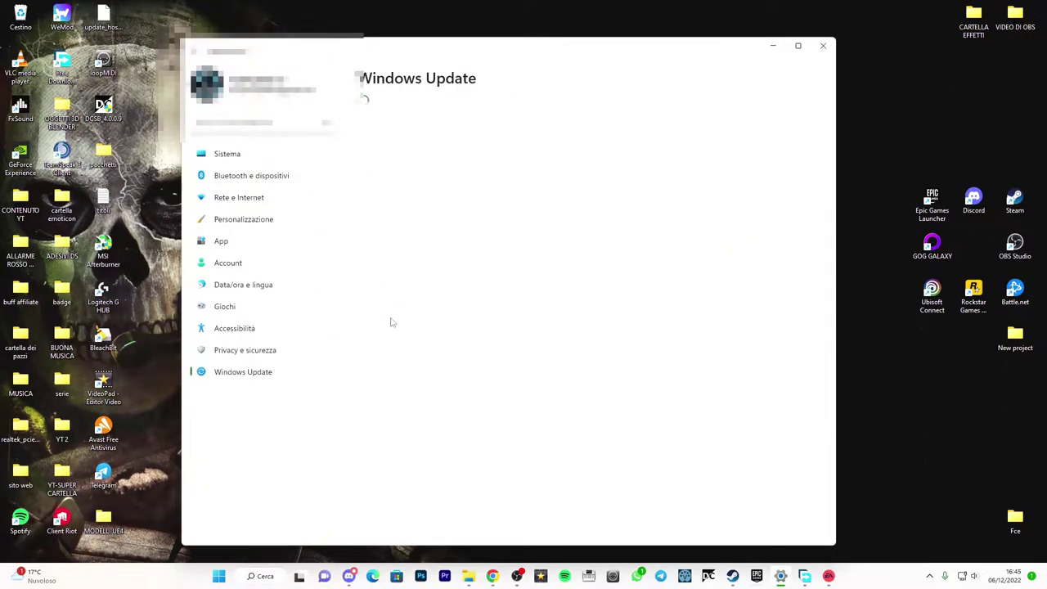
left_click(708, 131)
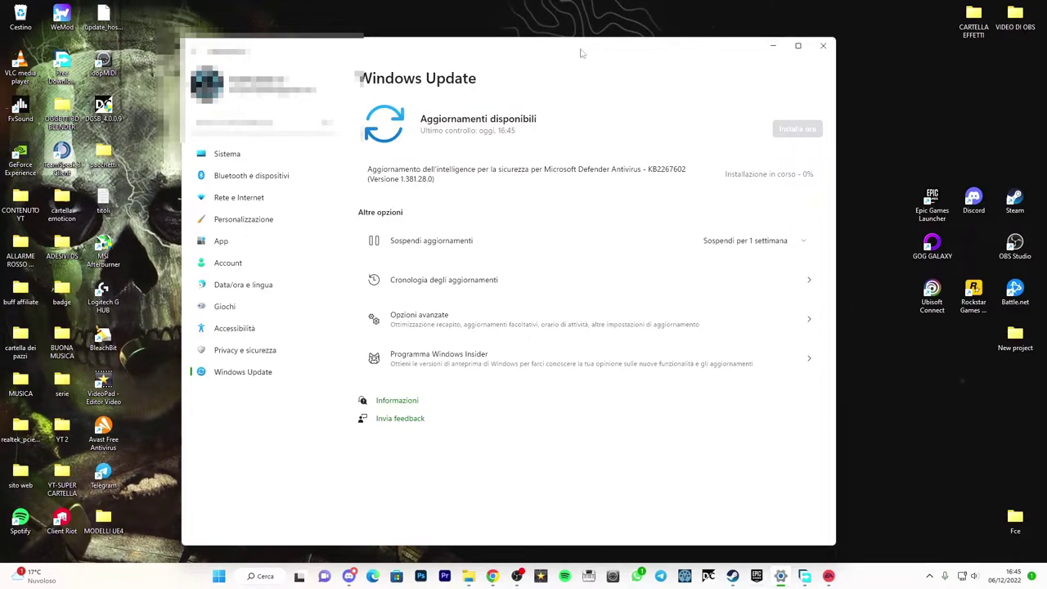
mouse_move(581, 53)
left_mouse_down()
mouse_move(568, 42)
mouse_move(581, 33)
mouse_move(615, 36)
mouse_move(652, 71)
mouse_move(615, 98)
mouse_move(565, 38)
mouse_move(576, 54)
left_mouse_up()
left_click(817, 47)
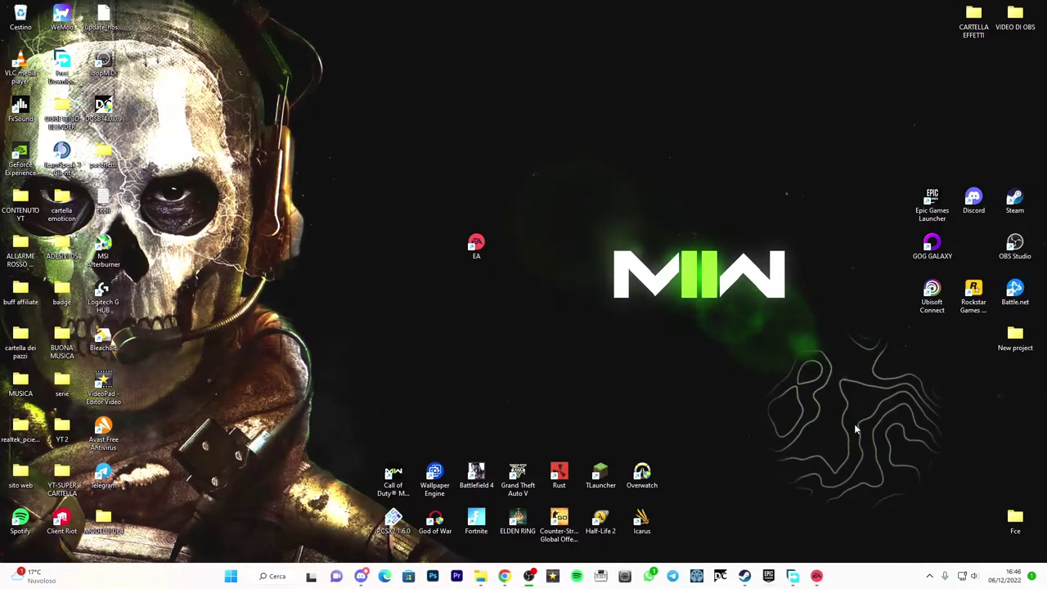
Open the EA shortcut's file location in a maximized window and run the EAUpdater application
right_click(484, 248)
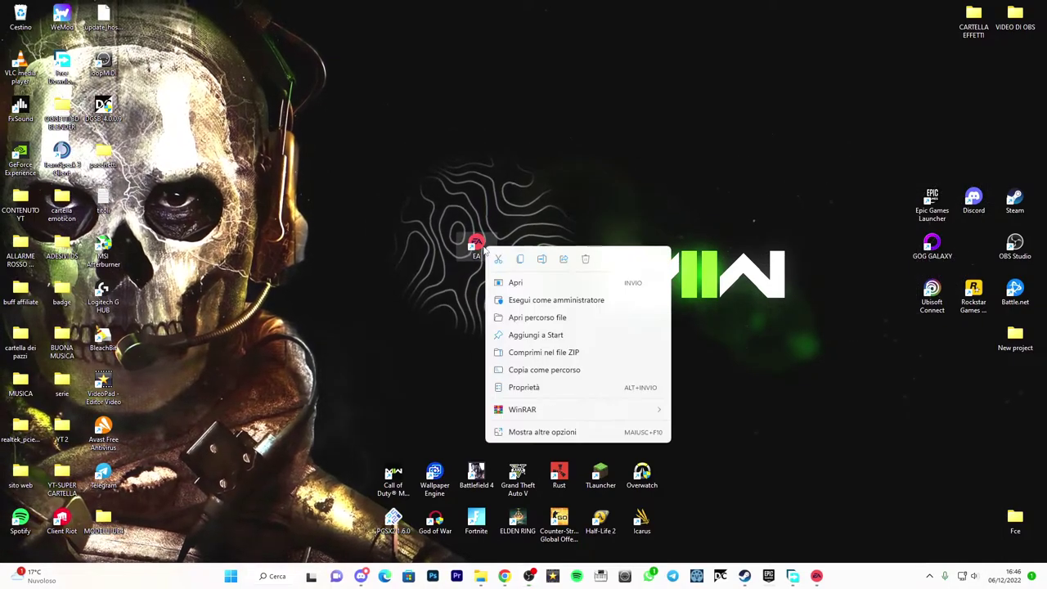
left_click(537, 317)
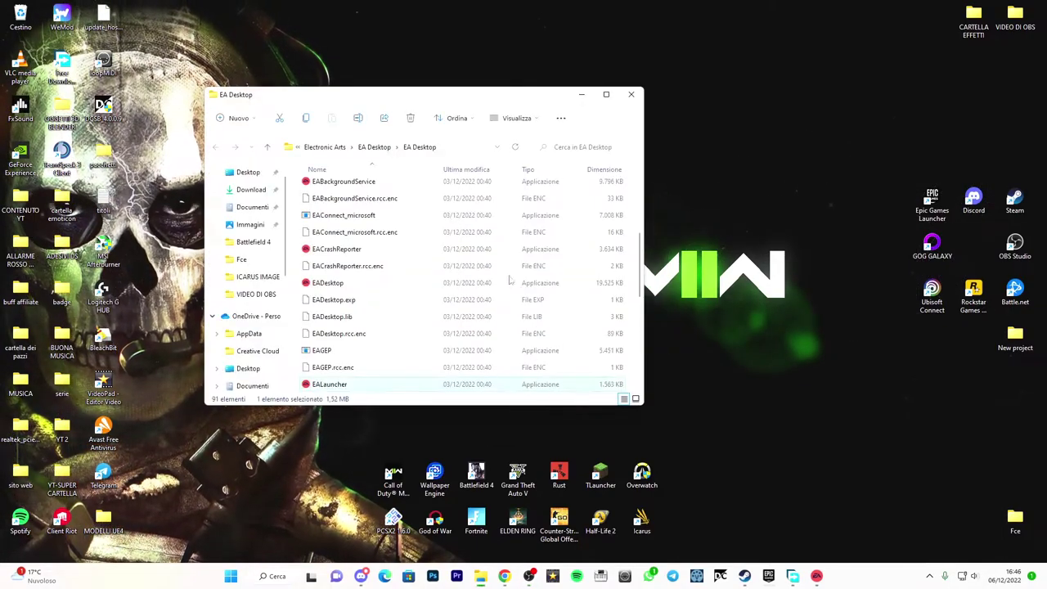
key("super+Up")
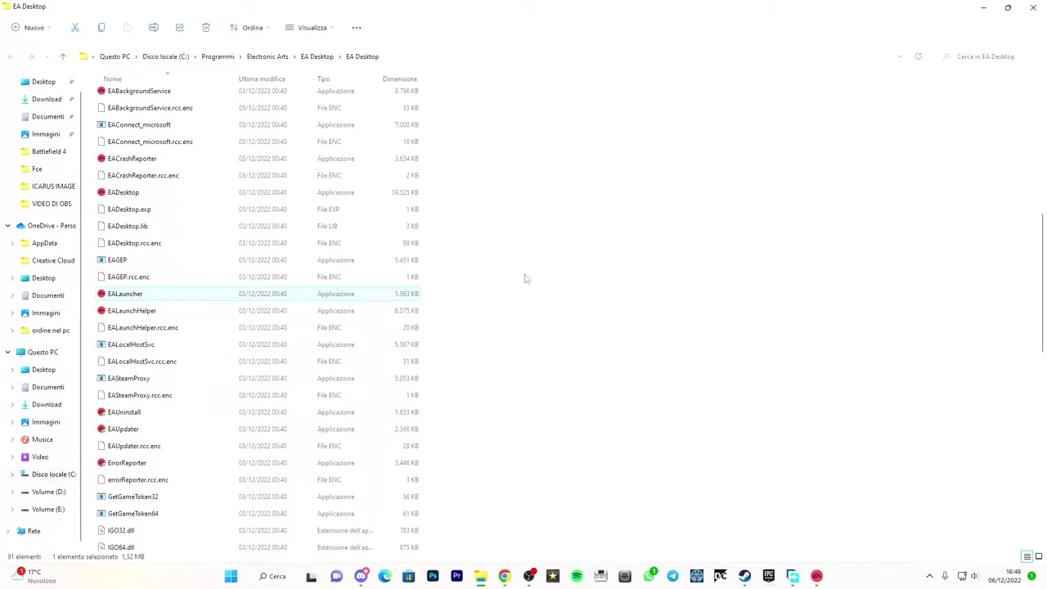
scroll(525, 278, "down", 3)
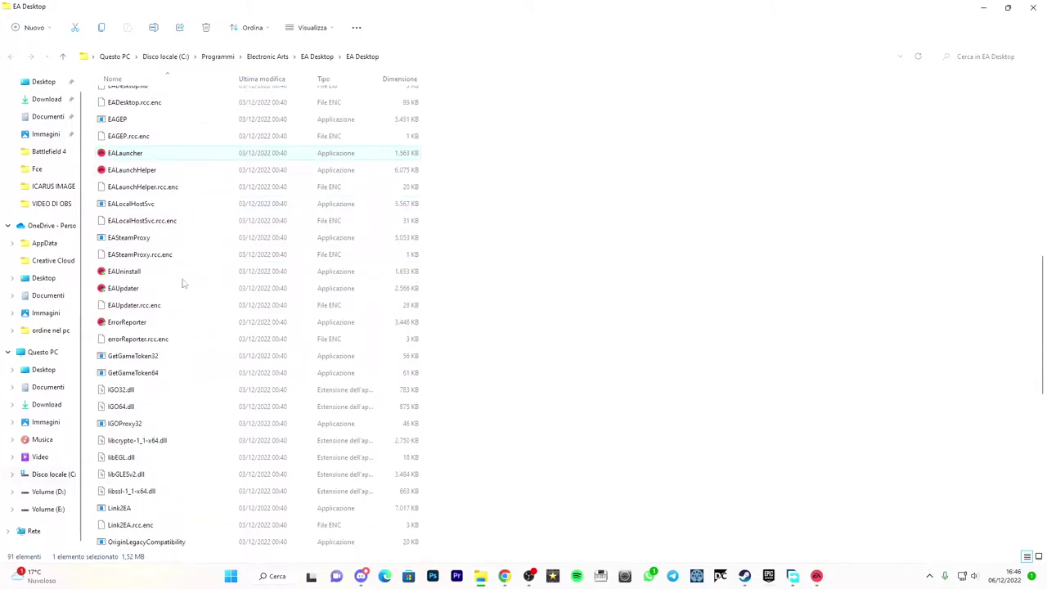
left_click(115, 288)
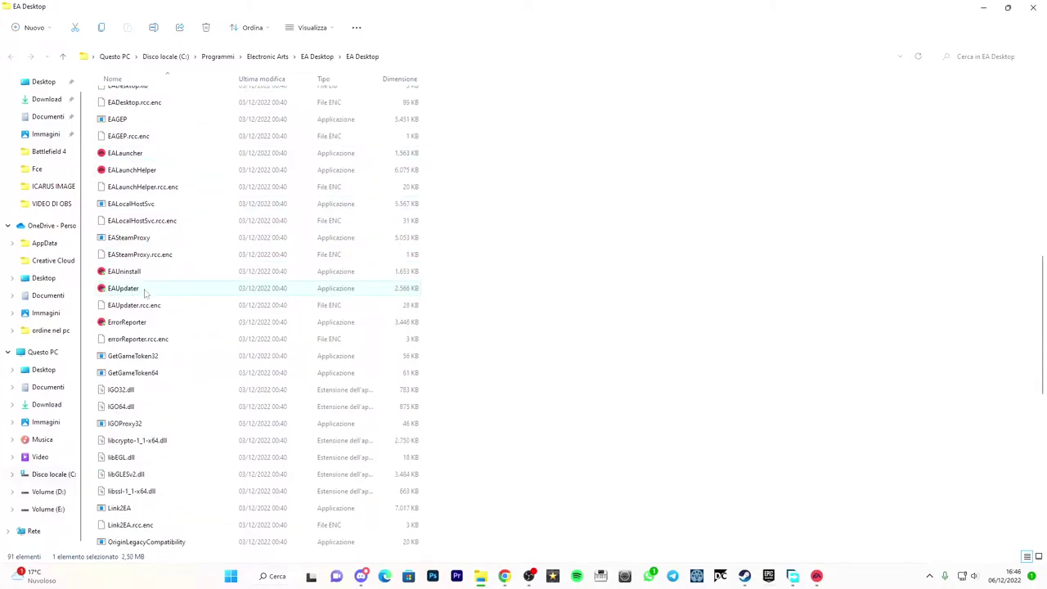
double_click(141, 290)
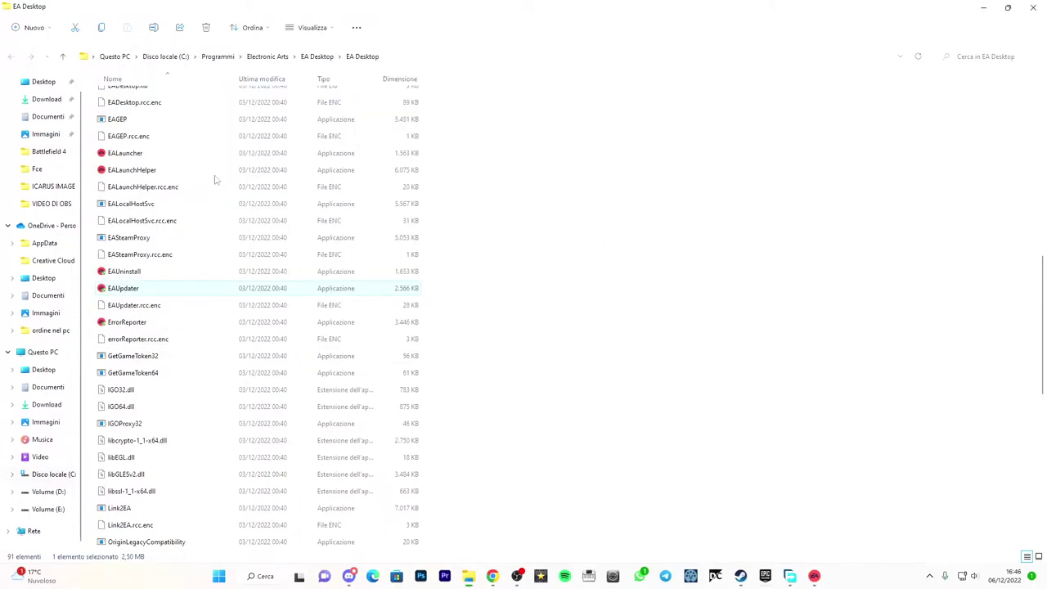
View the compatibility properties of the EACrashReporter application in the EA Desktop folder and close them
scroll(586, 336, "up", 8)
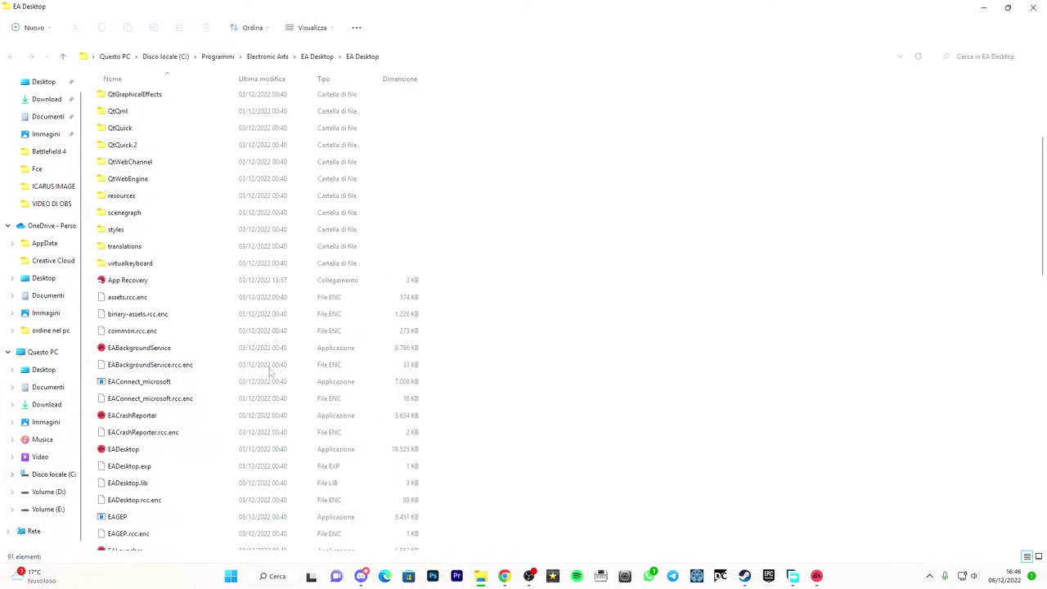
scroll(270, 372, "down", 5)
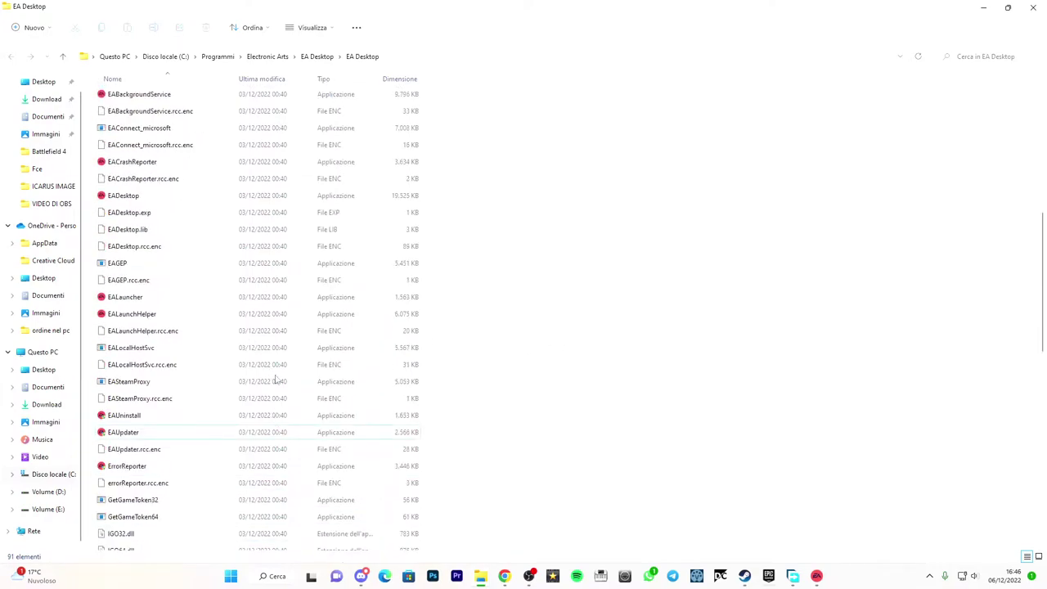
right_click(156, 167)
left_click(194, 332)
left_click(238, 533)
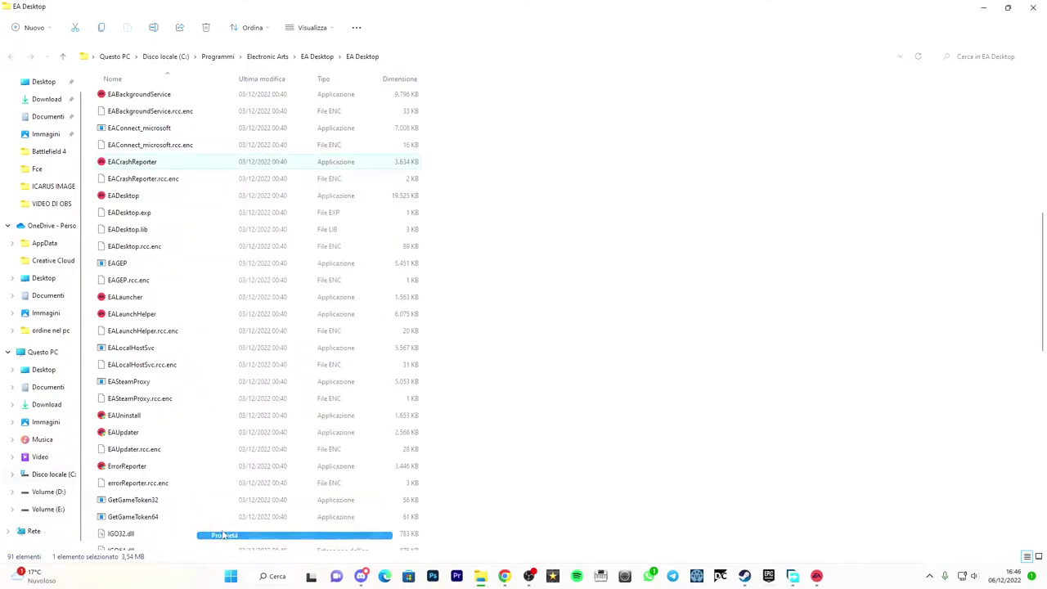
left_click(260, 200)
left_click(368, 171)
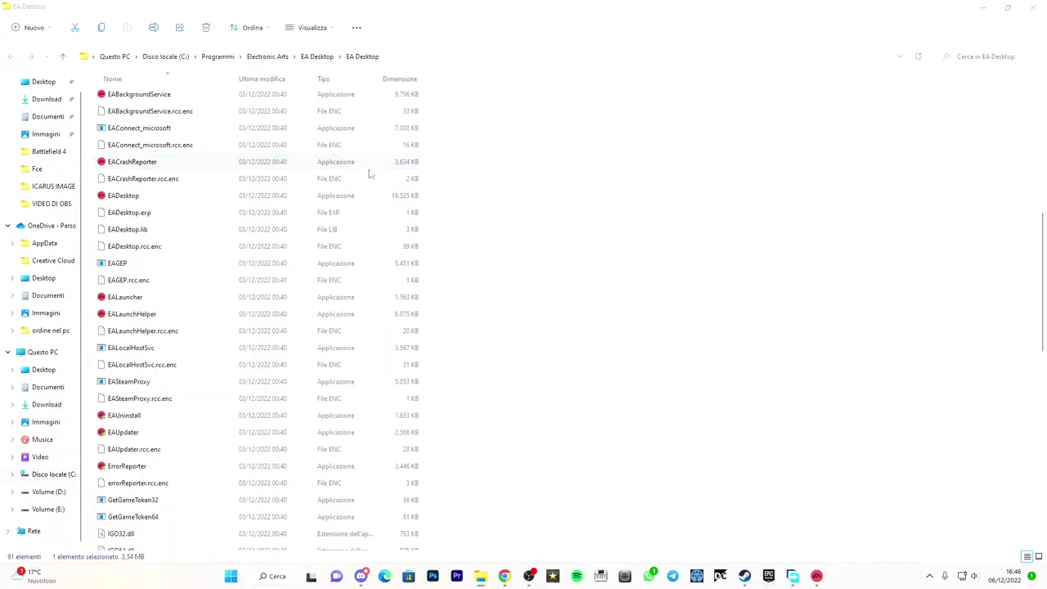
Run EACrashReporter as administrator, answer the account control prompt, and clear the file selection
right_click(134, 166)
left_click(205, 216)
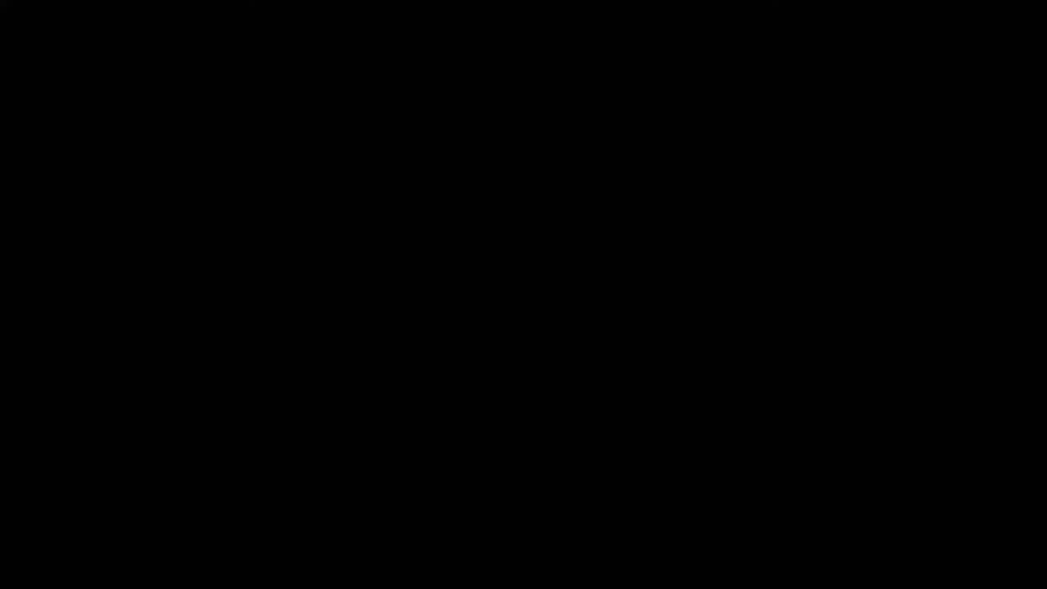
left_click(609, 331)
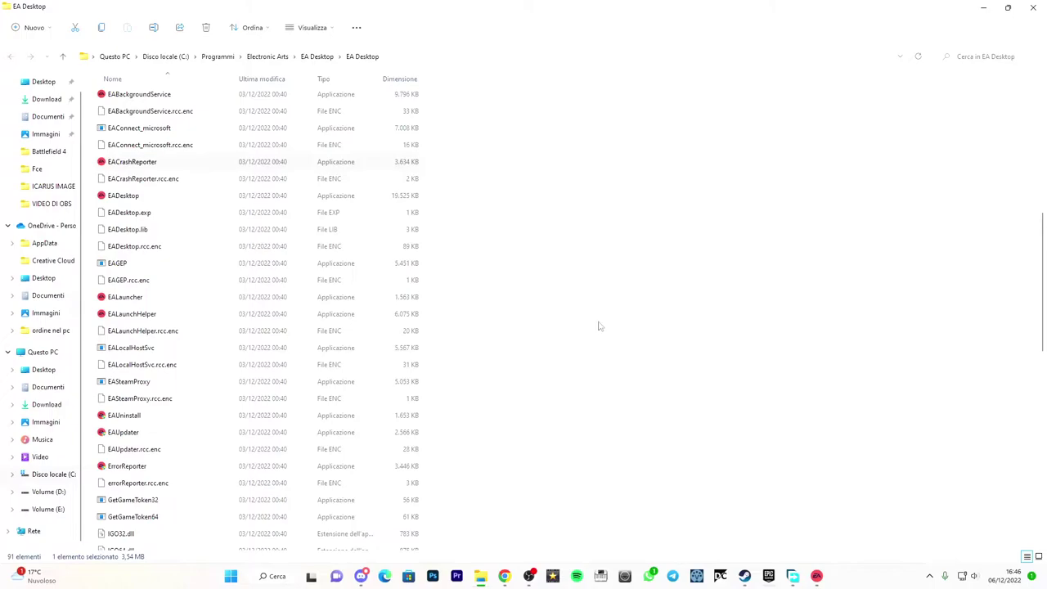
left_click(557, 262)
Set EADesktop's compatibility properties to disable fullscreen optimizations and run as administrator, apply them, and close the folder
scroll(336, 319, "up", 5)
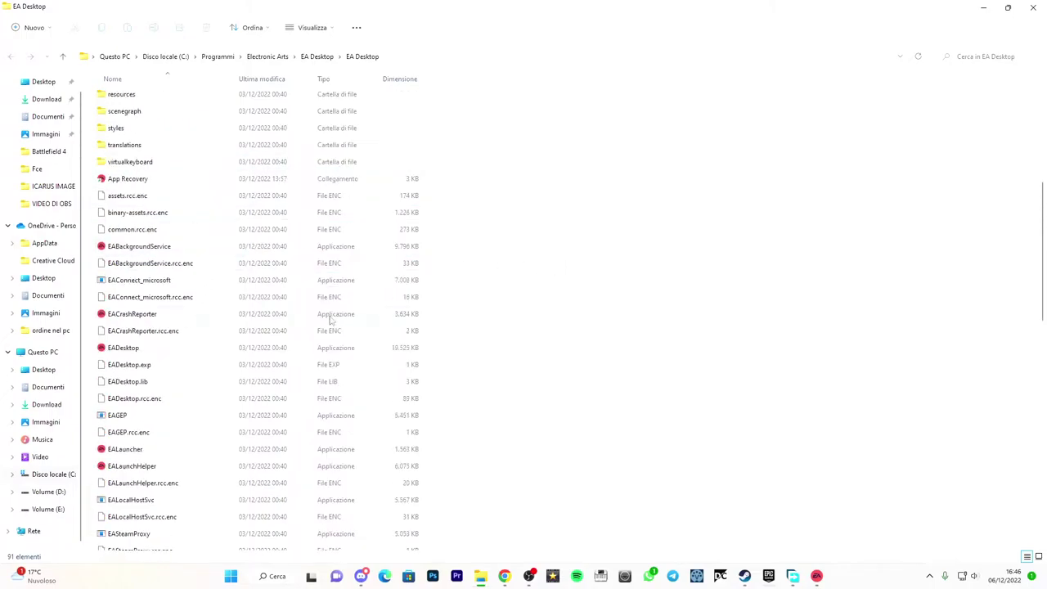
scroll(337, 323, "down", 9)
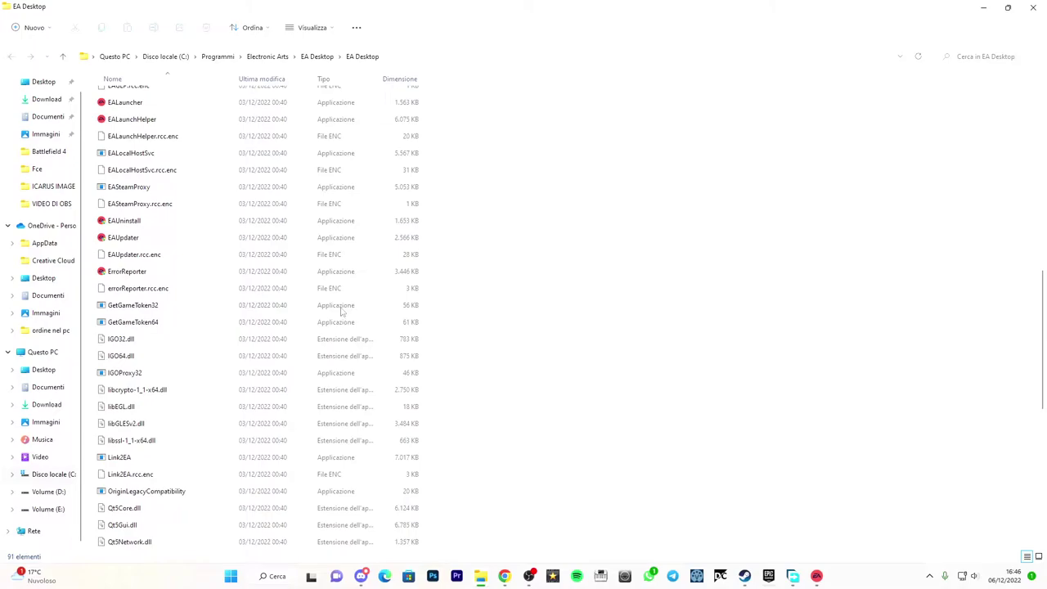
scroll(336, 319, "up", 5)
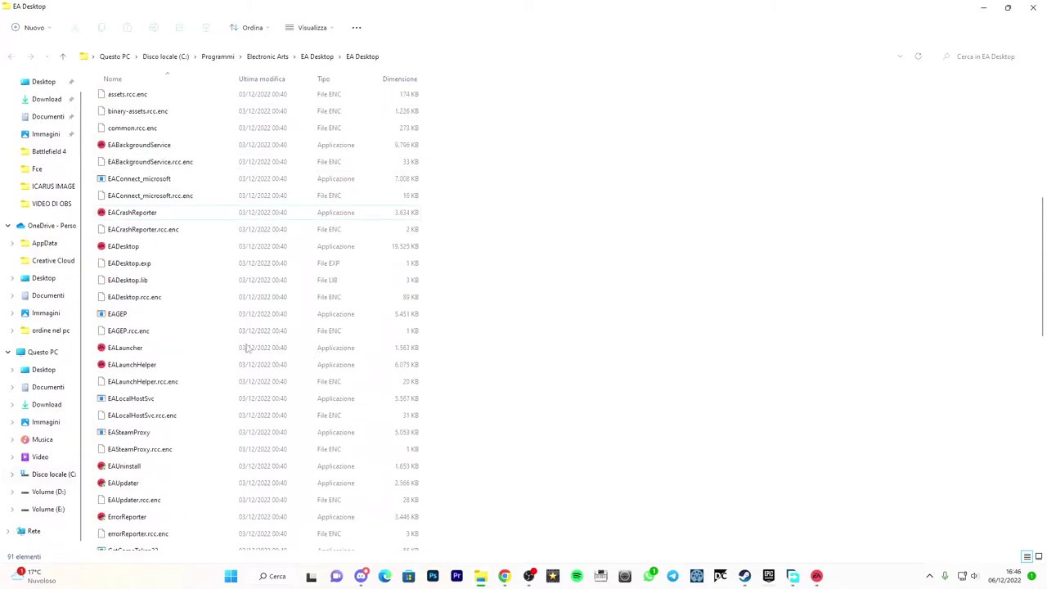
right_click(127, 253)
left_click(176, 415)
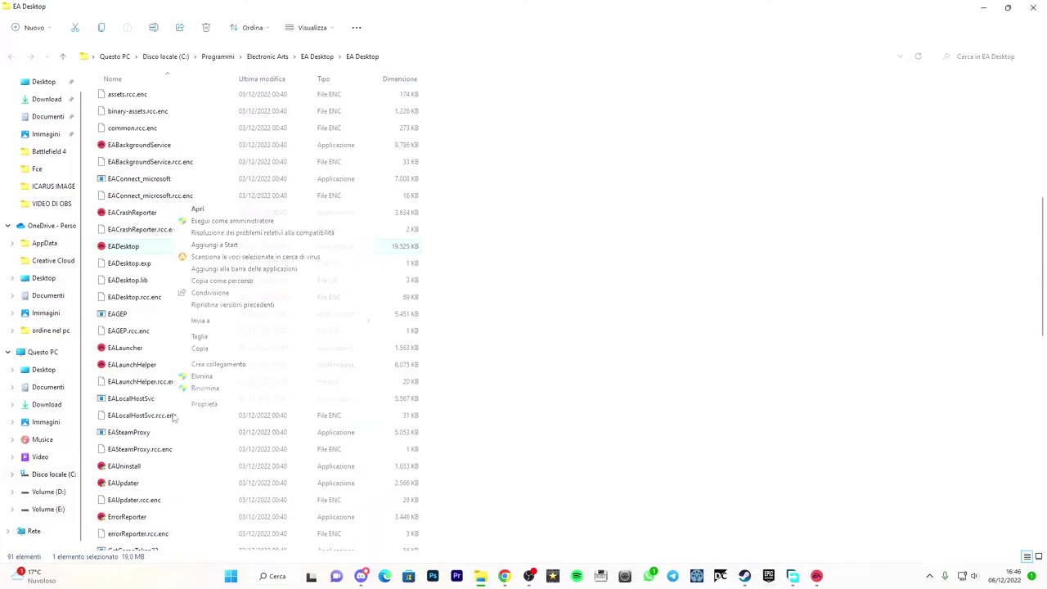
left_click(205, 403)
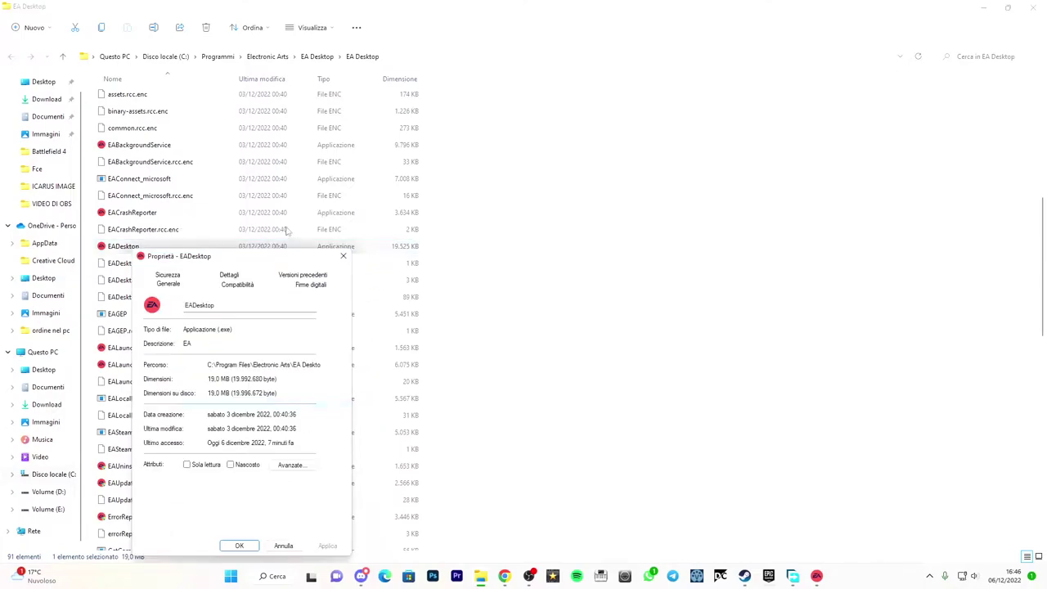
left_click(236, 284)
left_click_drag(241, 263, 268, 183)
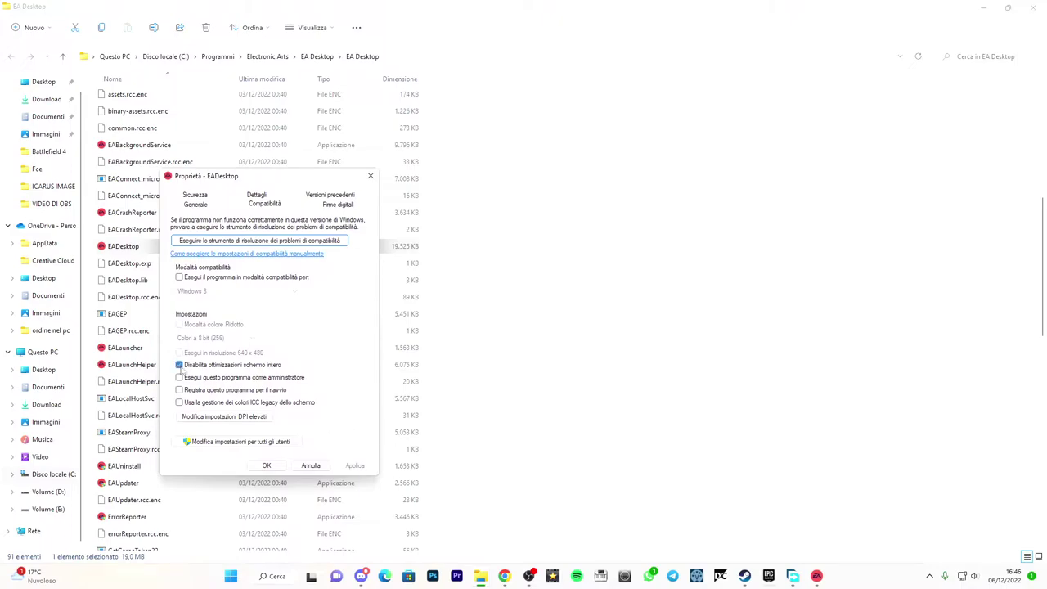
left_click(354, 466)
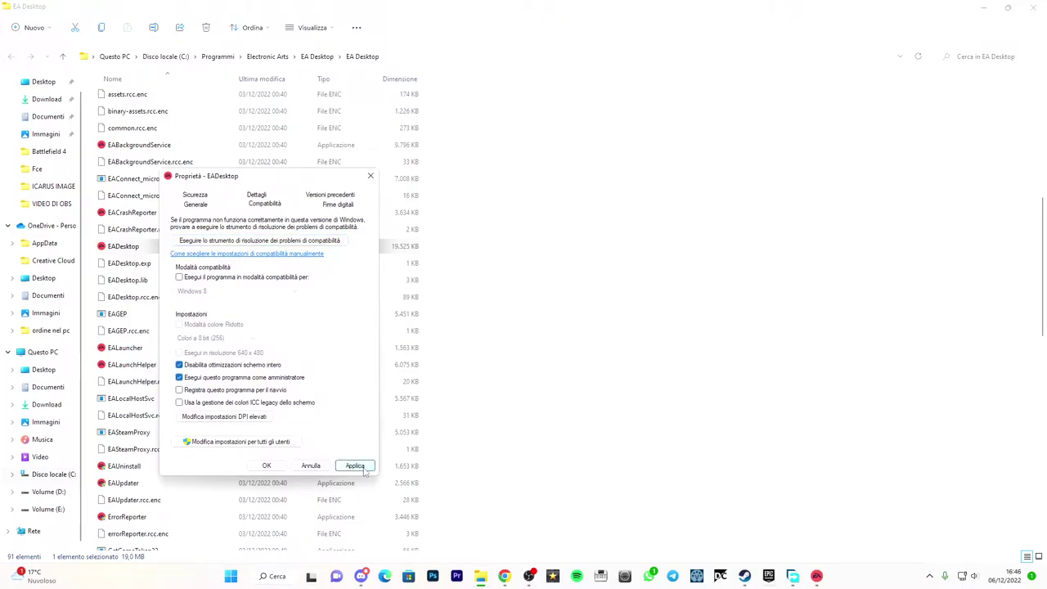
left_click(267, 466)
left_click(1033, 7)
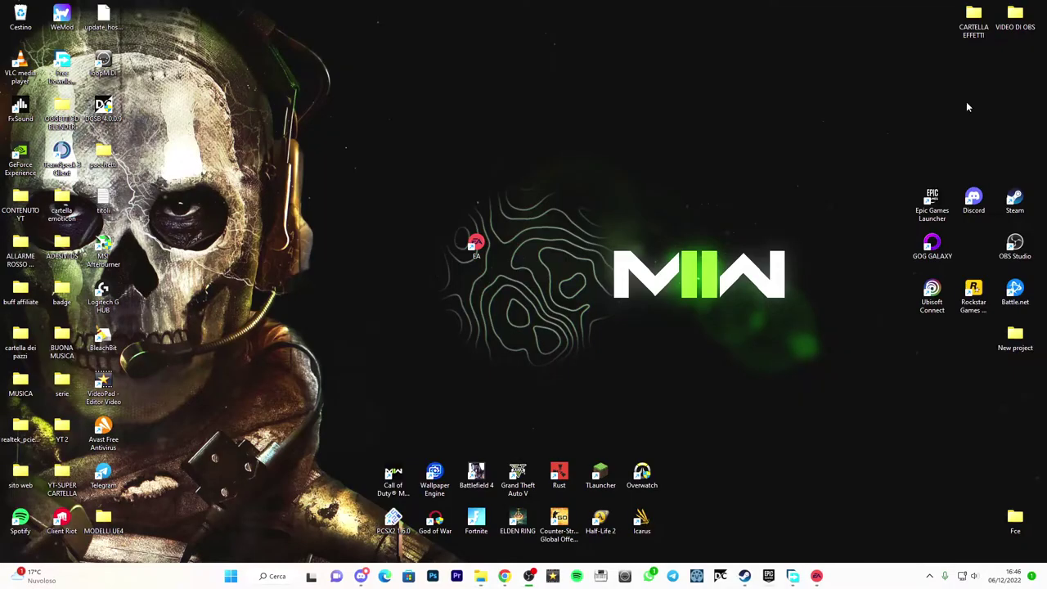
Quit the EA app running in the background, relaunch it from the desktop shortcut, and reposition its window
left_click(929, 576)
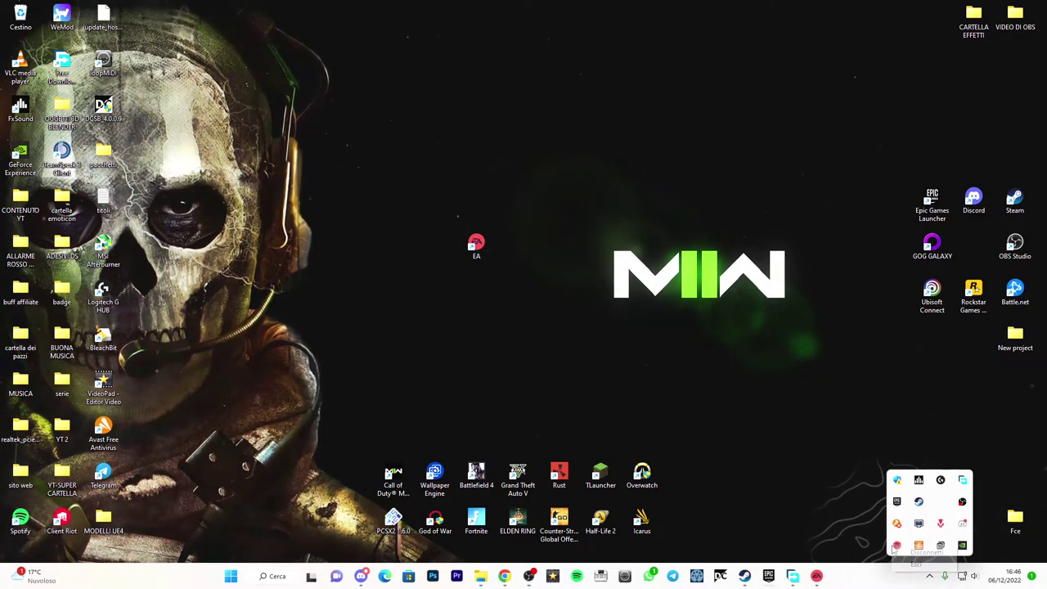
left_click(835, 497)
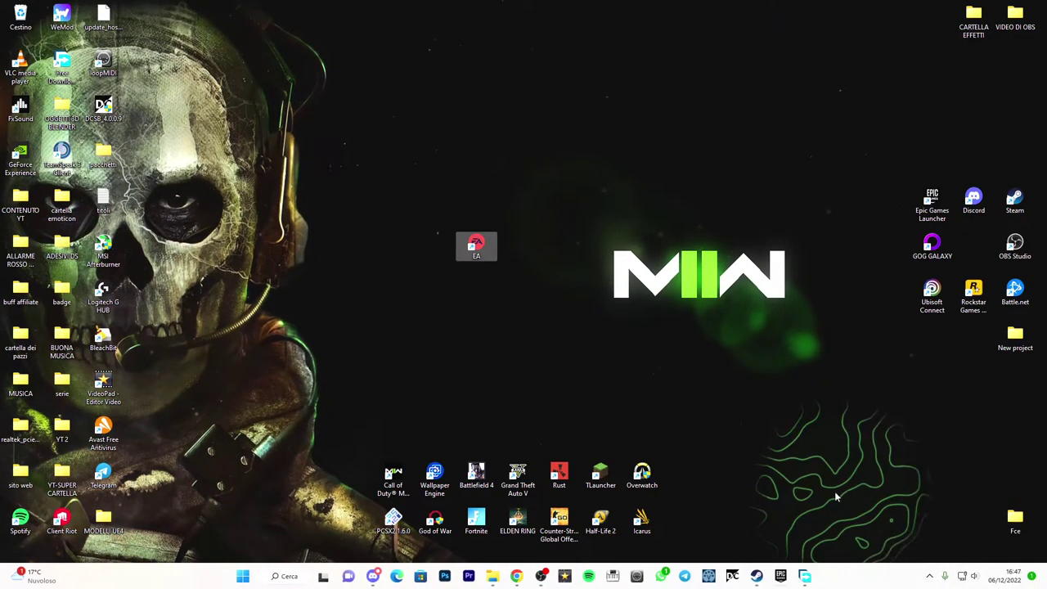
double_click(486, 243)
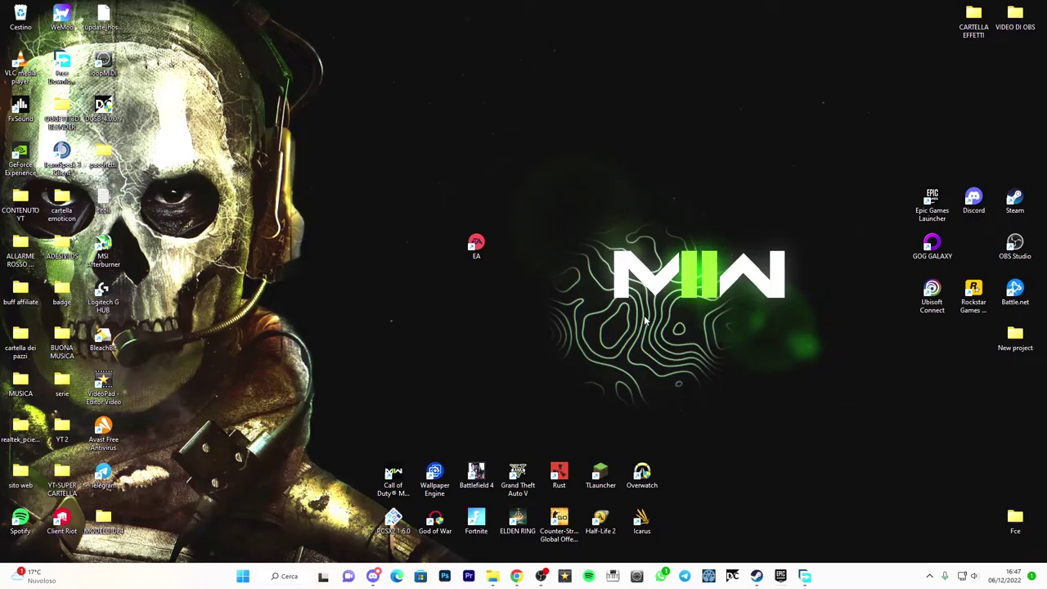
double_click(476, 246)
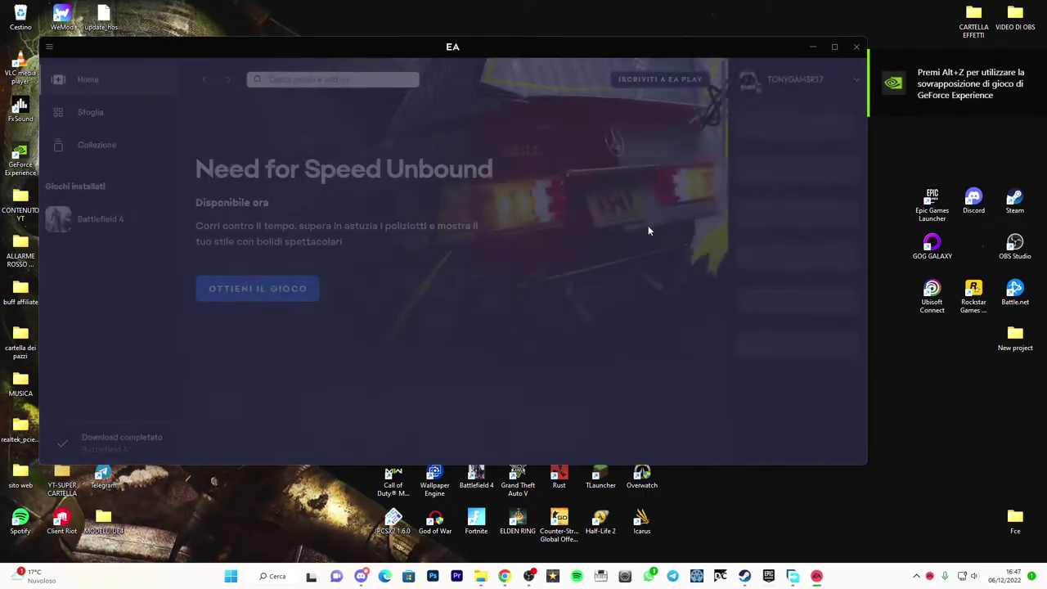
left_click_drag(390, 49, 472, 42)
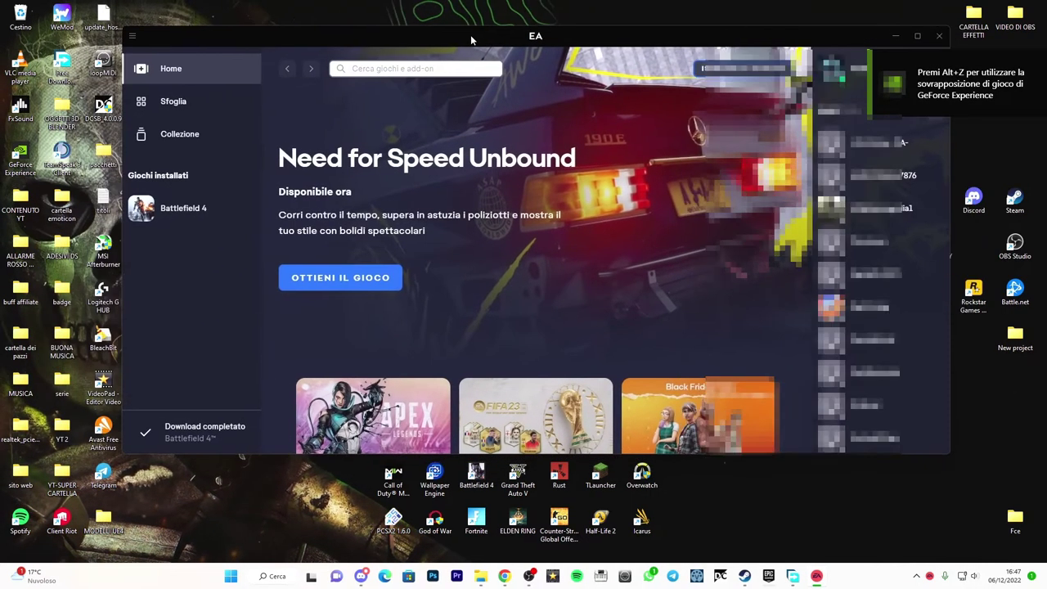